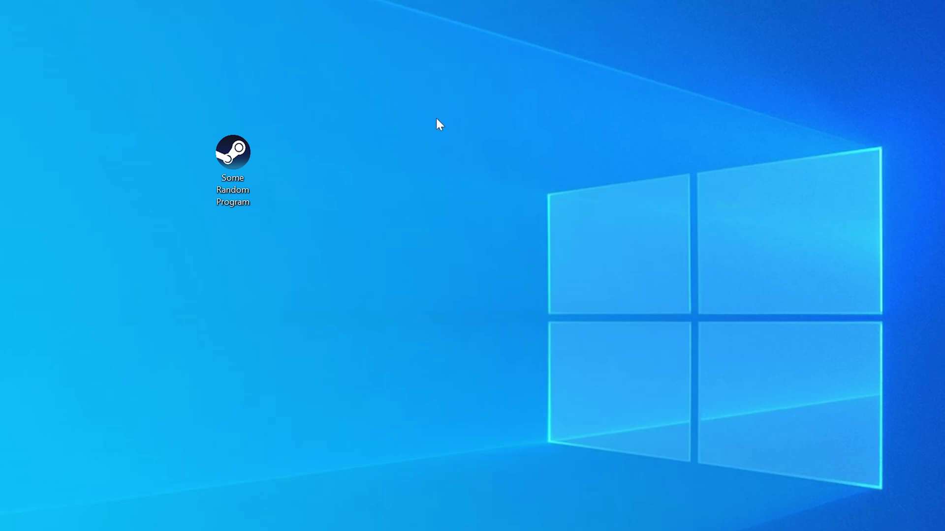
Launch Some Random Program from its desktop shortcut to trigger the missing vorbisfile.dll error
double_click(247, 157)
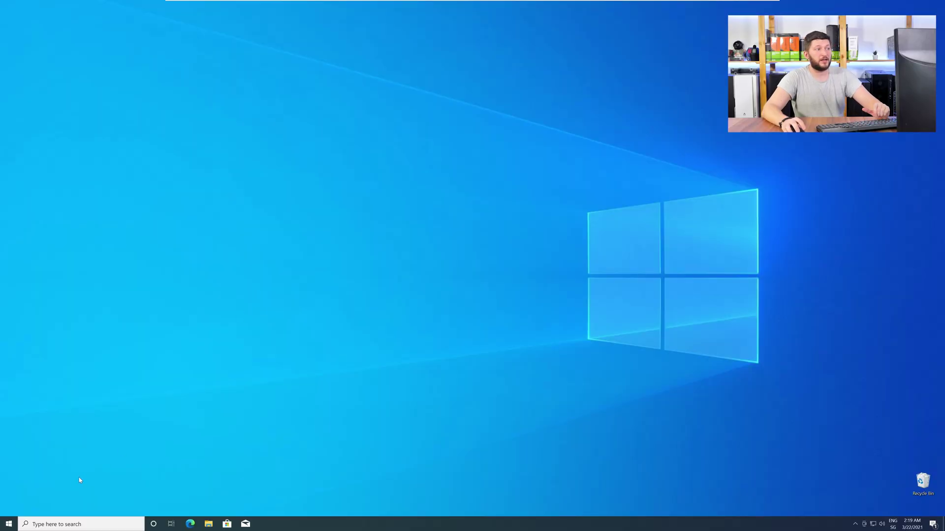
right_click(5, 526)
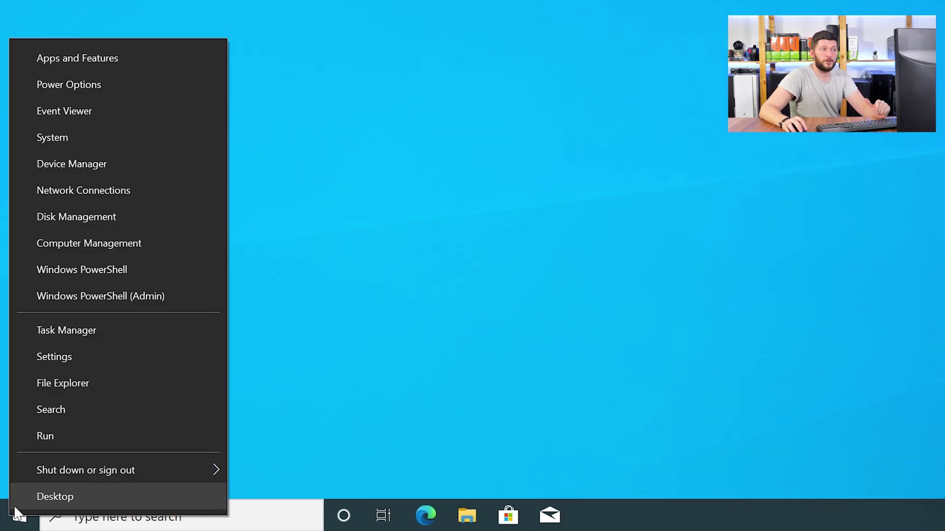
left_click(113, 138)
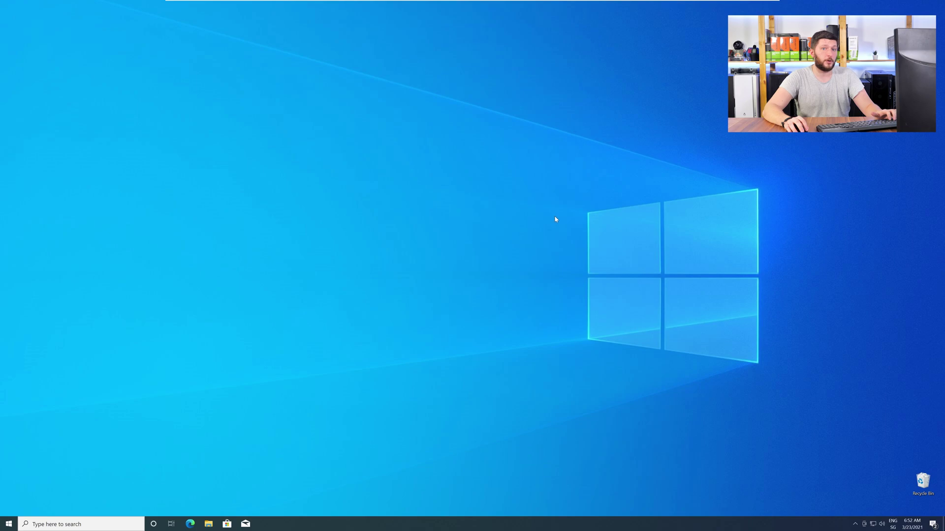
Load the sts-tutorial vorbisfile page in Edge and download the 32-bit vorbisfile.dll archive
left_click(195, 523)
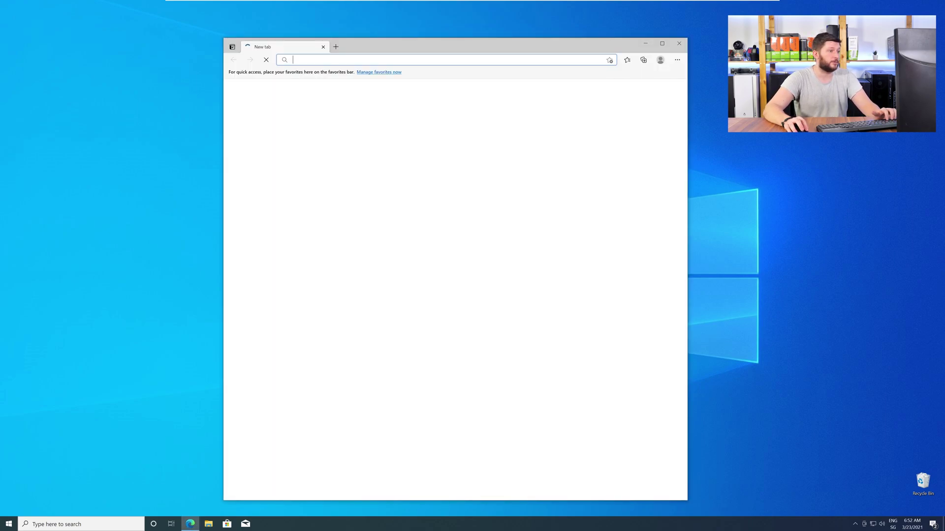
type("https://www.sts-tutorial.com/download/vorbisfile")
key("Return")
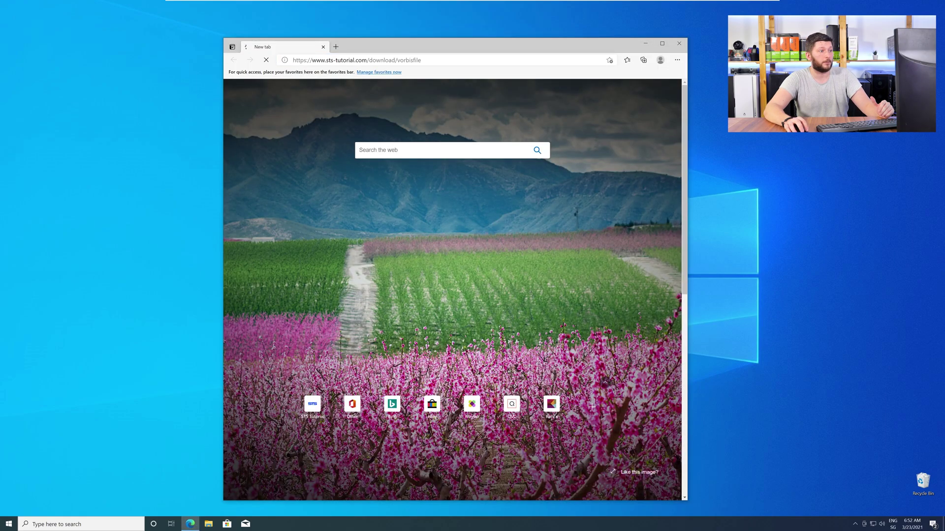
scroll(452, 291, "down", 15)
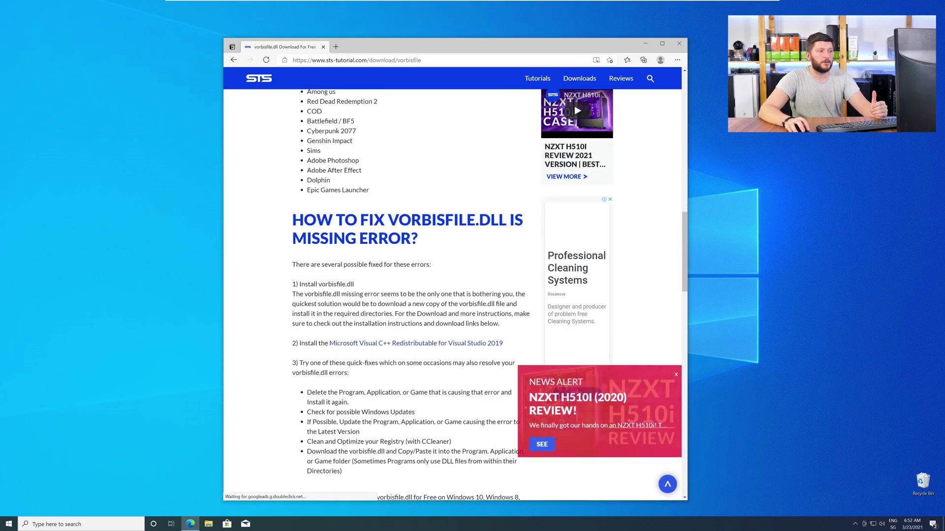
scroll(499, 221, "down", 15)
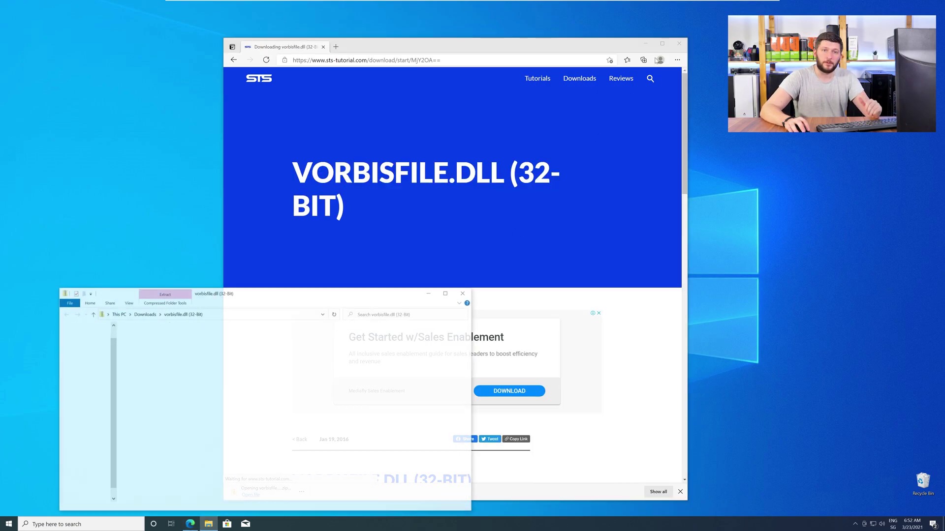
left_click(645, 43)
Open the vorbisfile (32-Bit) folder beside a second Explorer window showing C:\Windows
left_click_drag(247, 296, 438, 300)
double_click(355, 351)
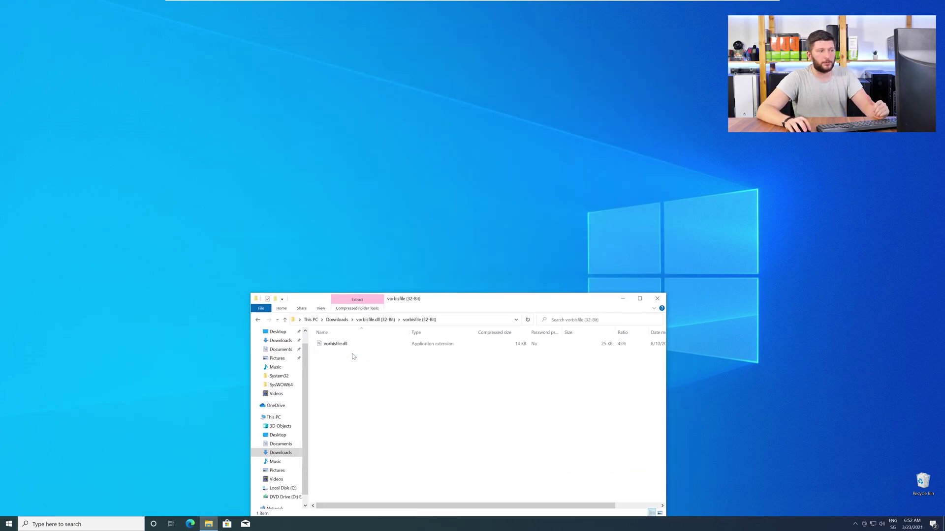
middle_click(209, 524)
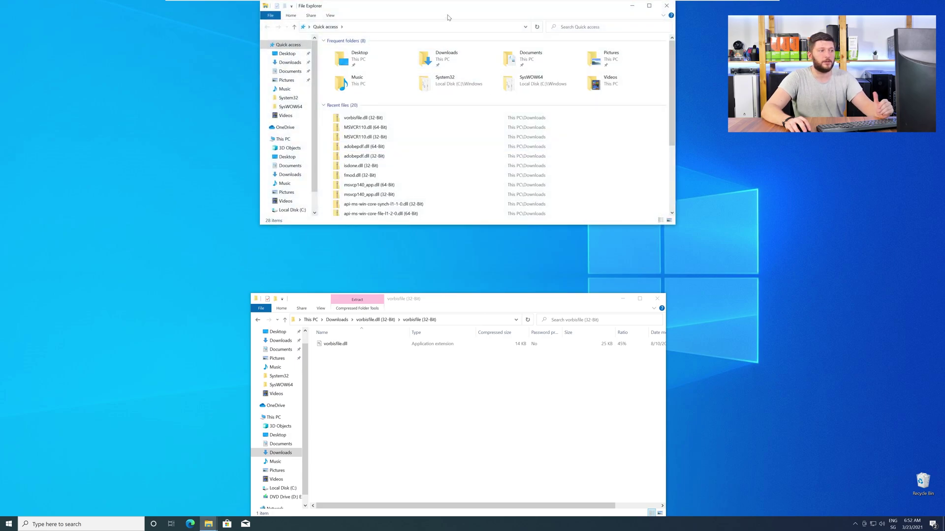
left_click_drag(448, 16, 443, 75)
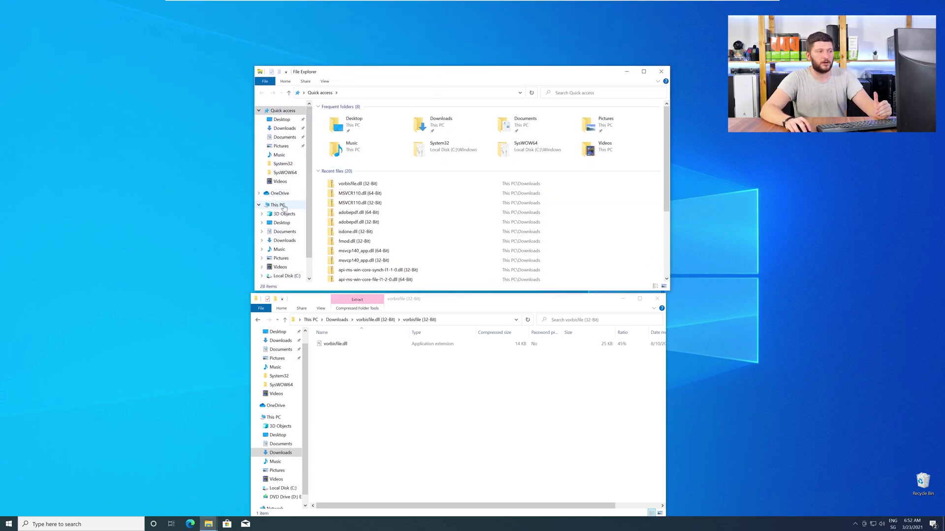
left_click(283, 207)
double_click(364, 198)
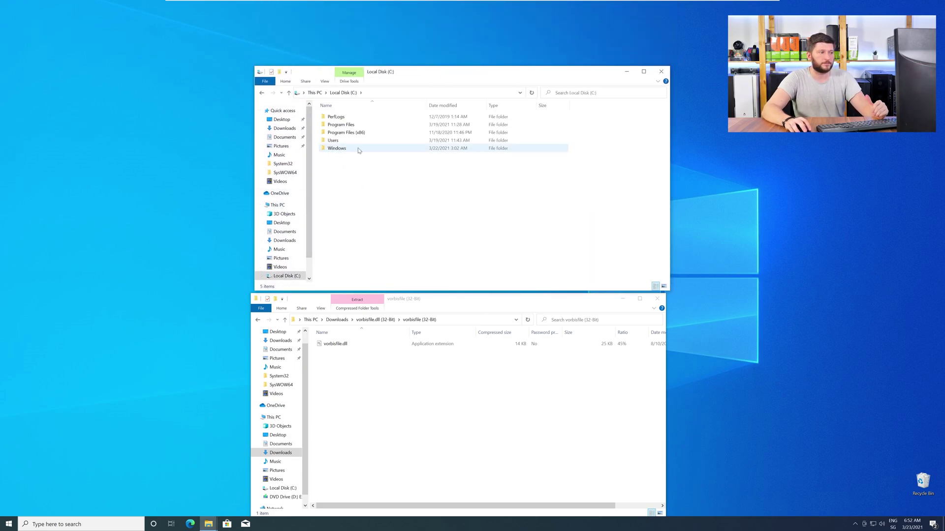
double_click(337, 148)
scroll(349, 207, "down", 15)
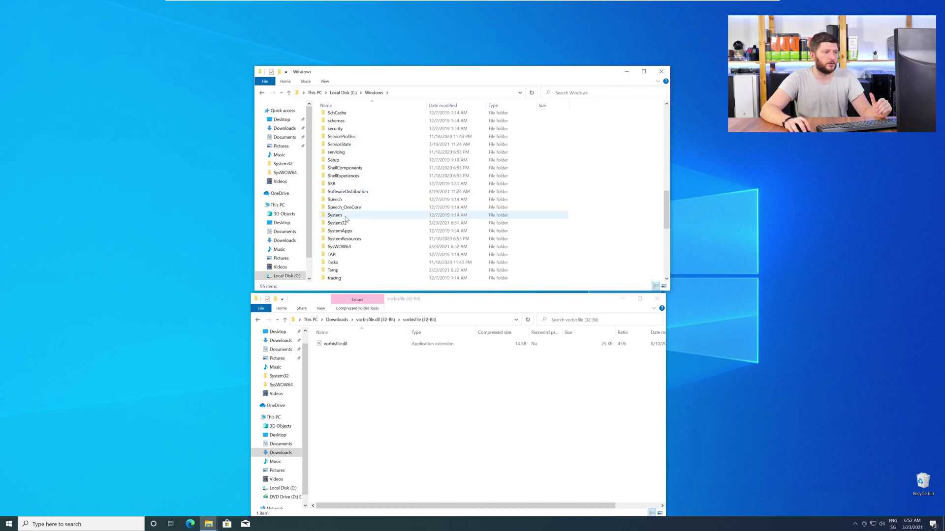
Copy vorbisfile.dll into System32 and SysWOW64 with administrator permission, then close both windows
left_click(344, 224)
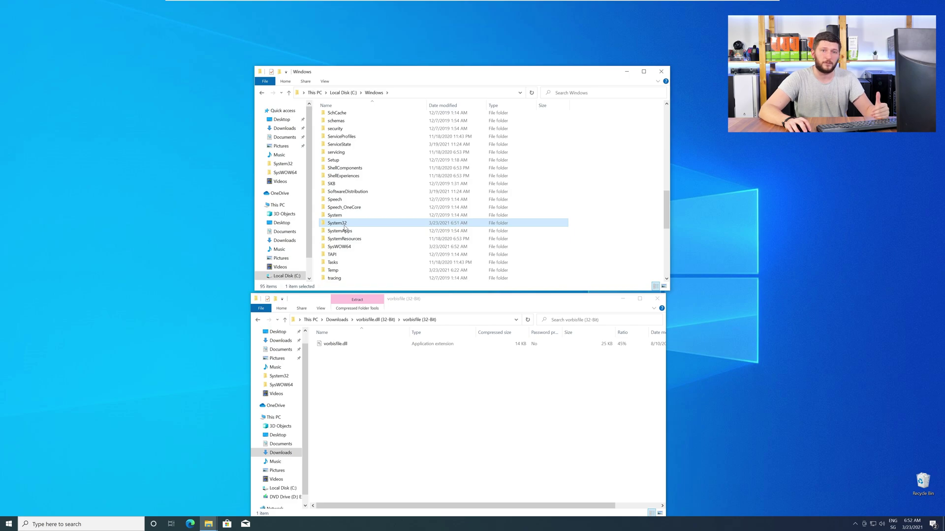
left_click_drag(335, 343, 344, 224)
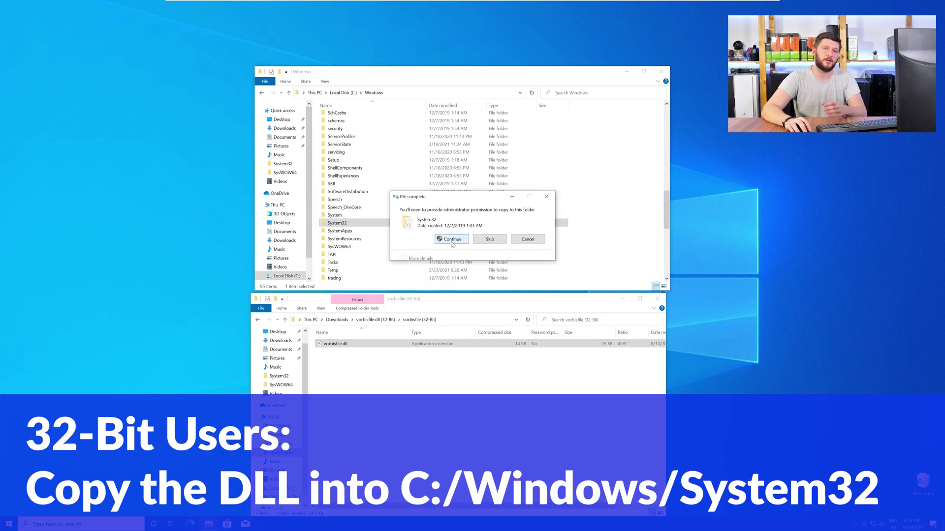
left_click(452, 244)
left_click_drag(327, 343, 340, 246)
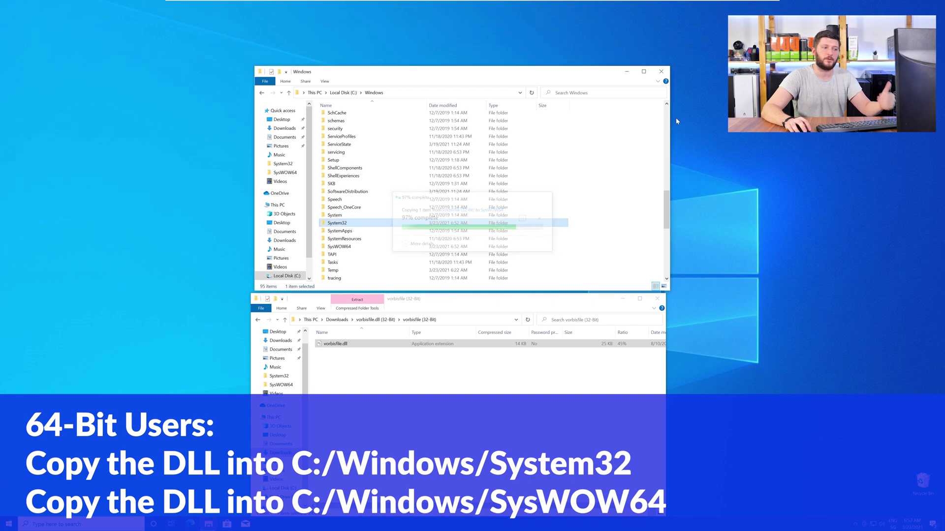
left_click(662, 72)
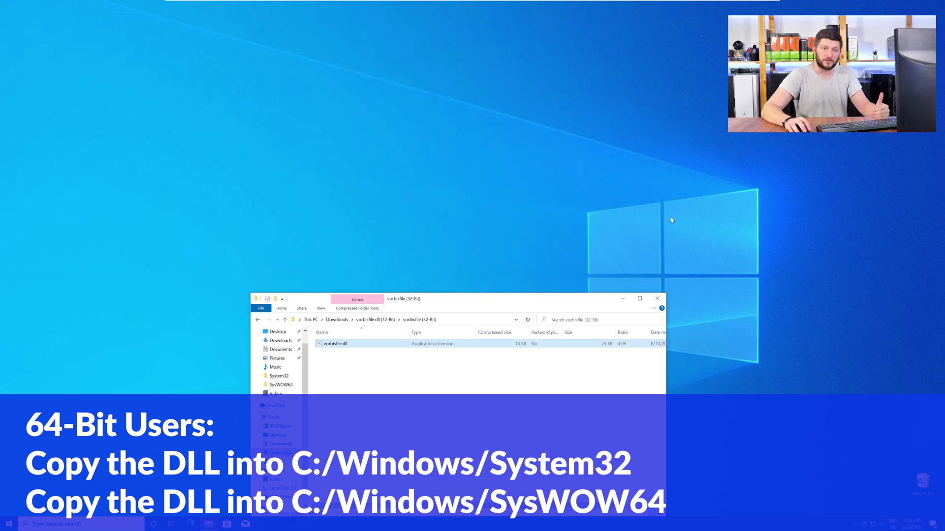
left_click(658, 299)
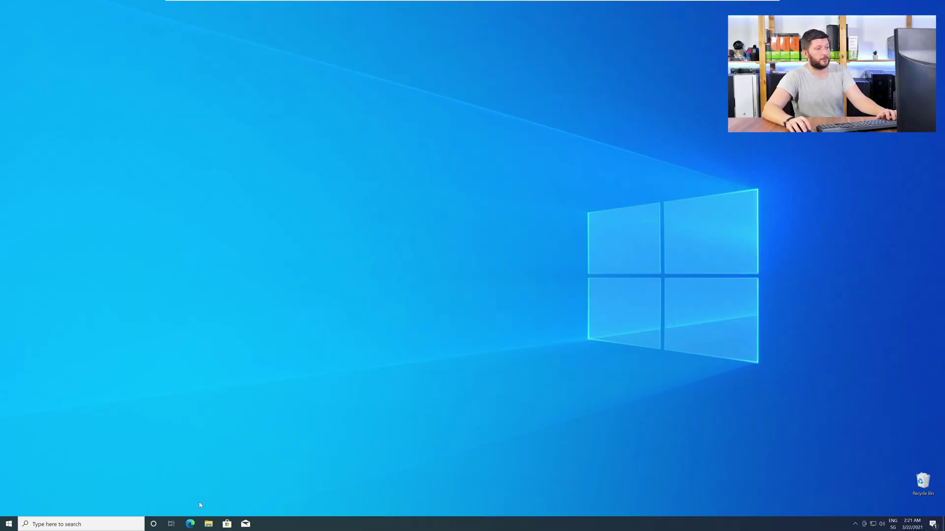
Download the 64-bit vc_redist.x64.exe from the sts-tutorial redistributable page and run it
left_click(190, 524)
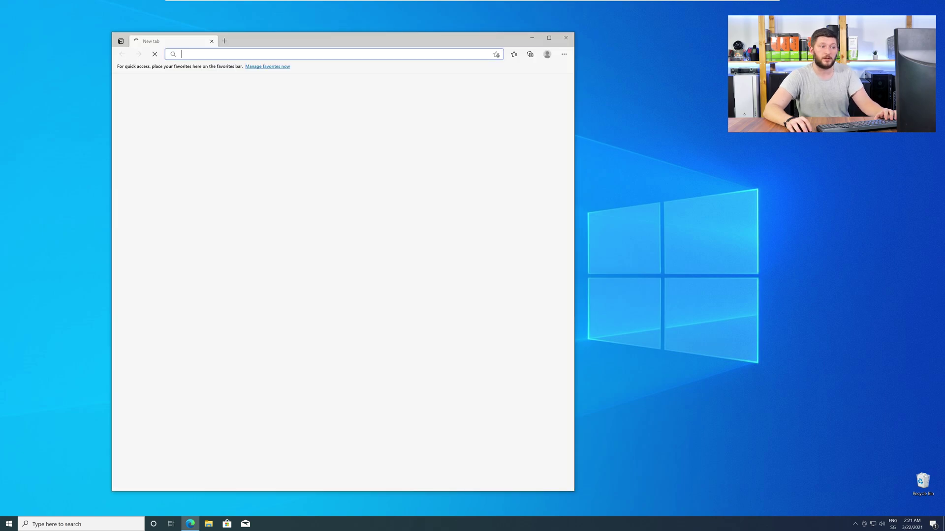
type("https://www.sts-tutorial.com/download/credistributable2019")
key("Return")
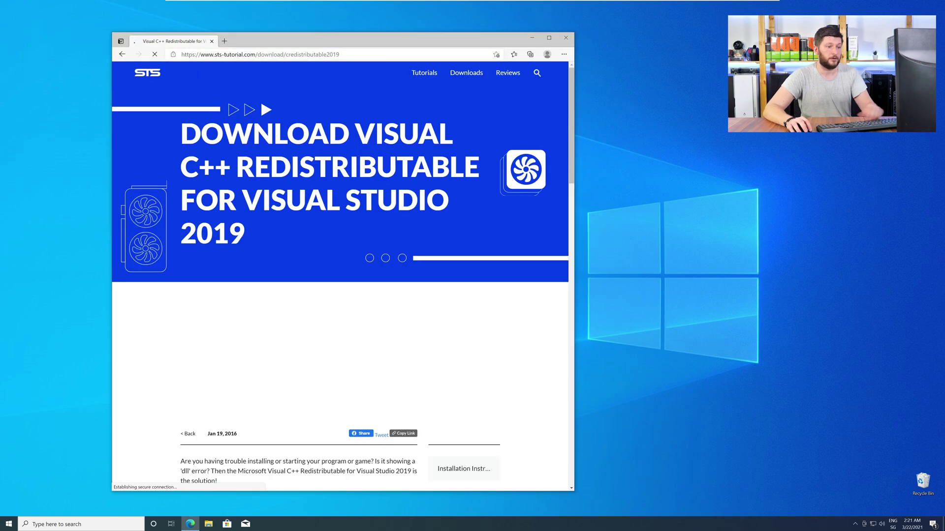
scroll(152, 254, "down", 10)
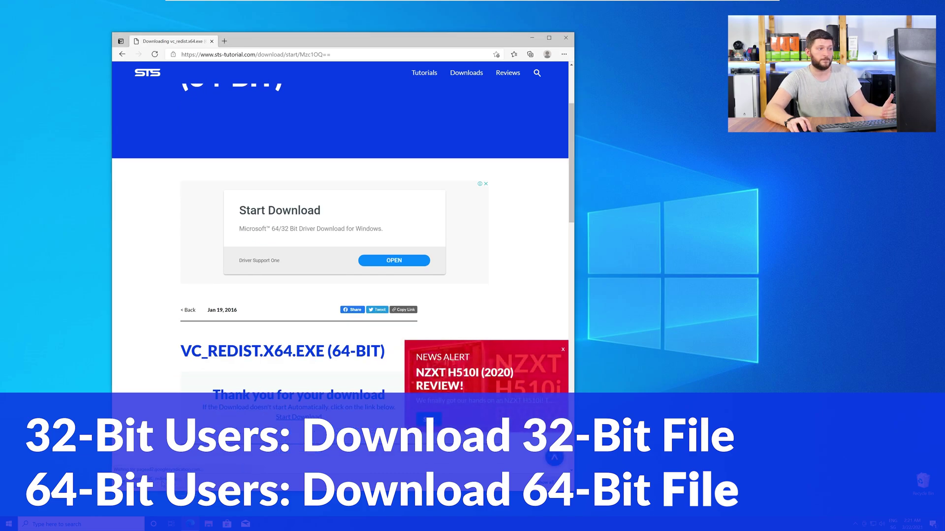
left_click(566, 41)
Accept the license and install Visual C++ 2015-2019 Redistributable x64 14.28.29913, then close setup
left_click(566, 41)
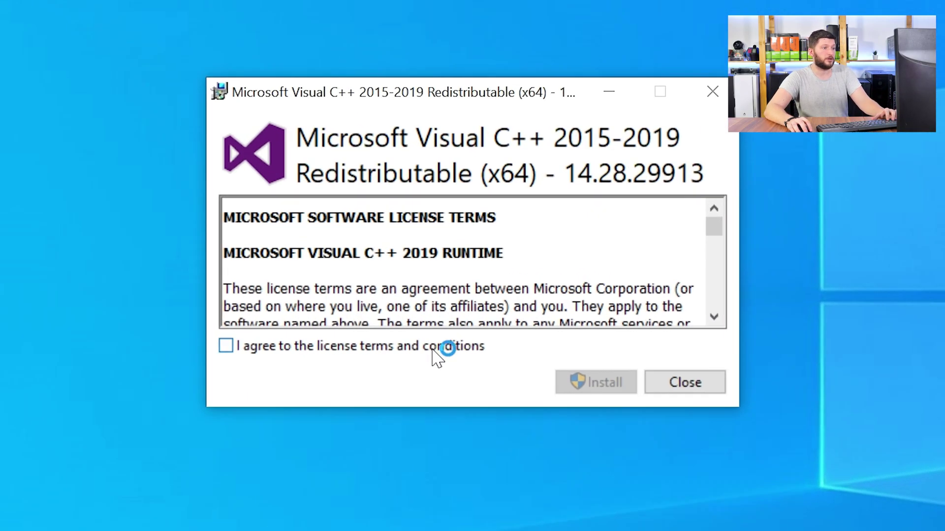
left_click(433, 351)
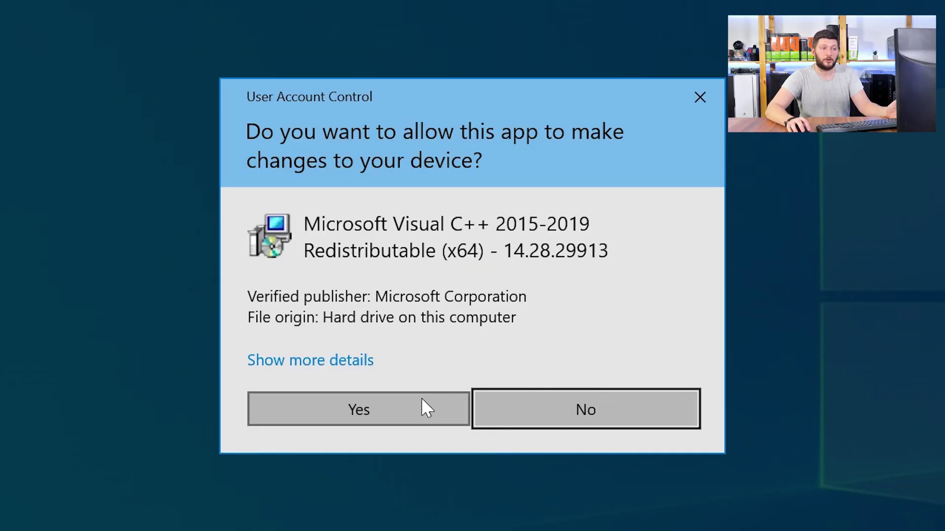
left_click(422, 407)
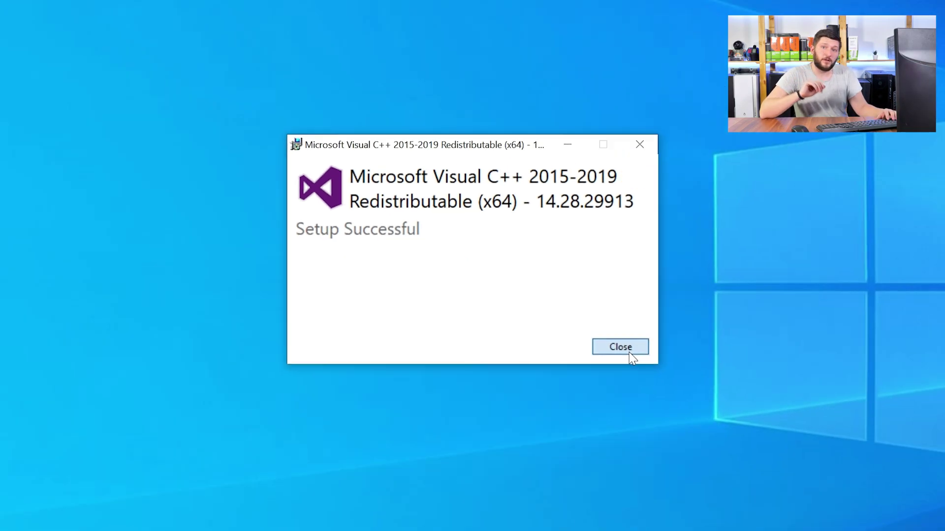
left_click(685, 382)
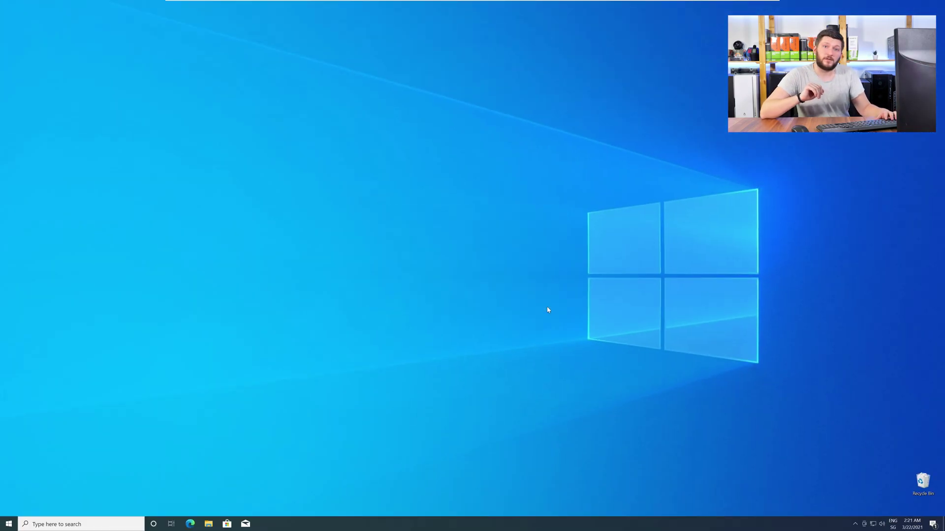